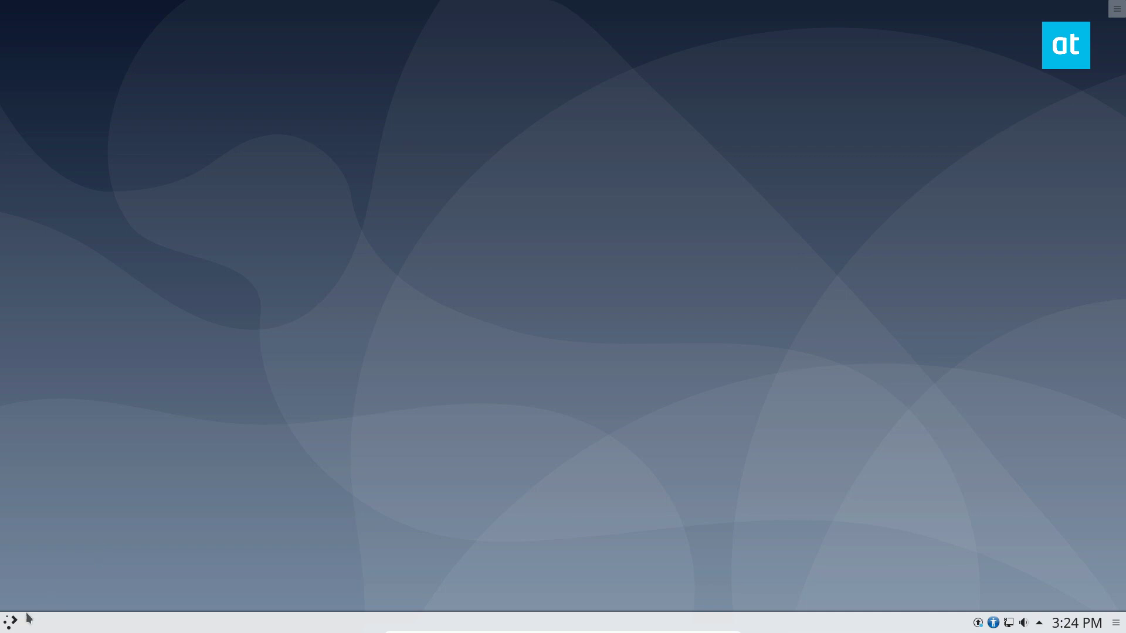
Launch Konsole by searching 'term' in the application launcher, then move its window toward the centre
click(11, 623)
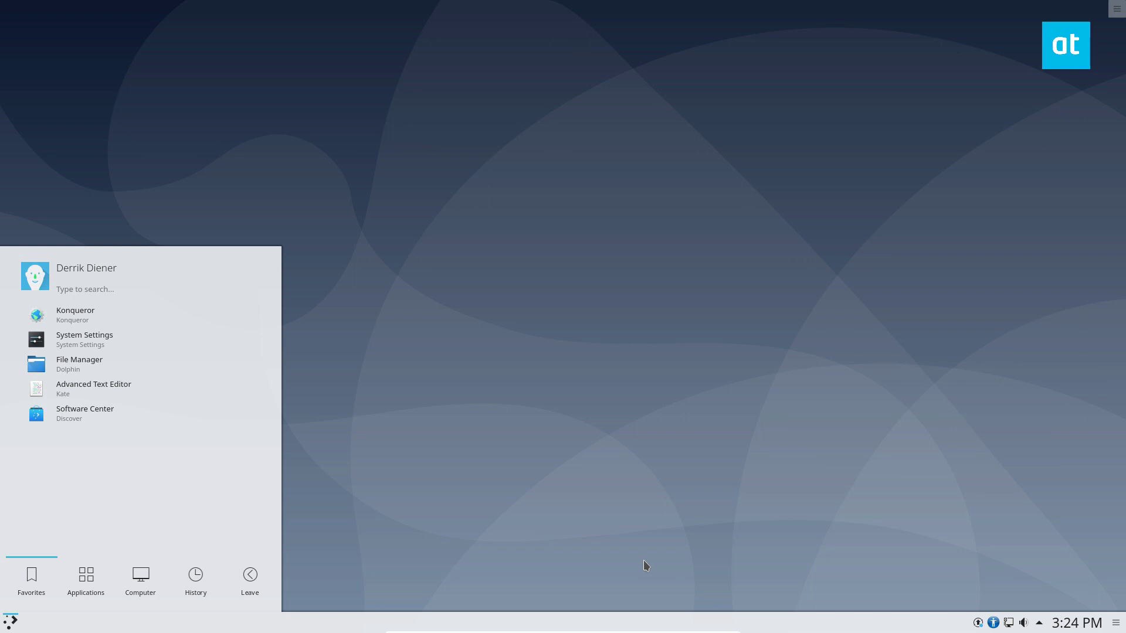
text(term)
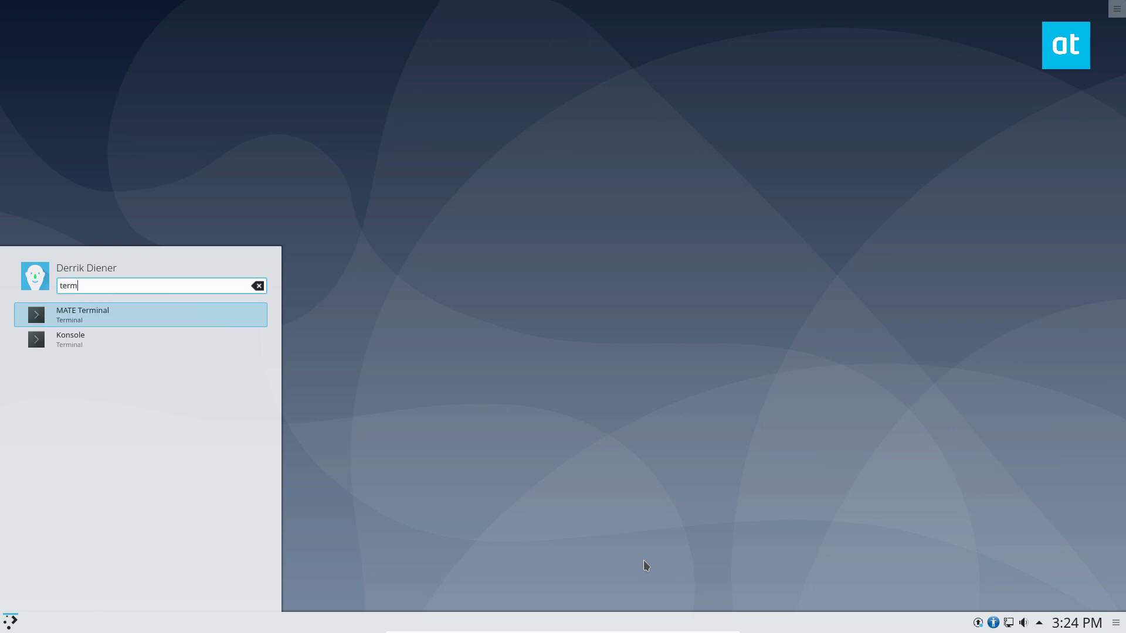
key(Down)
key(Return)
drag(210, 23, 415, 82)
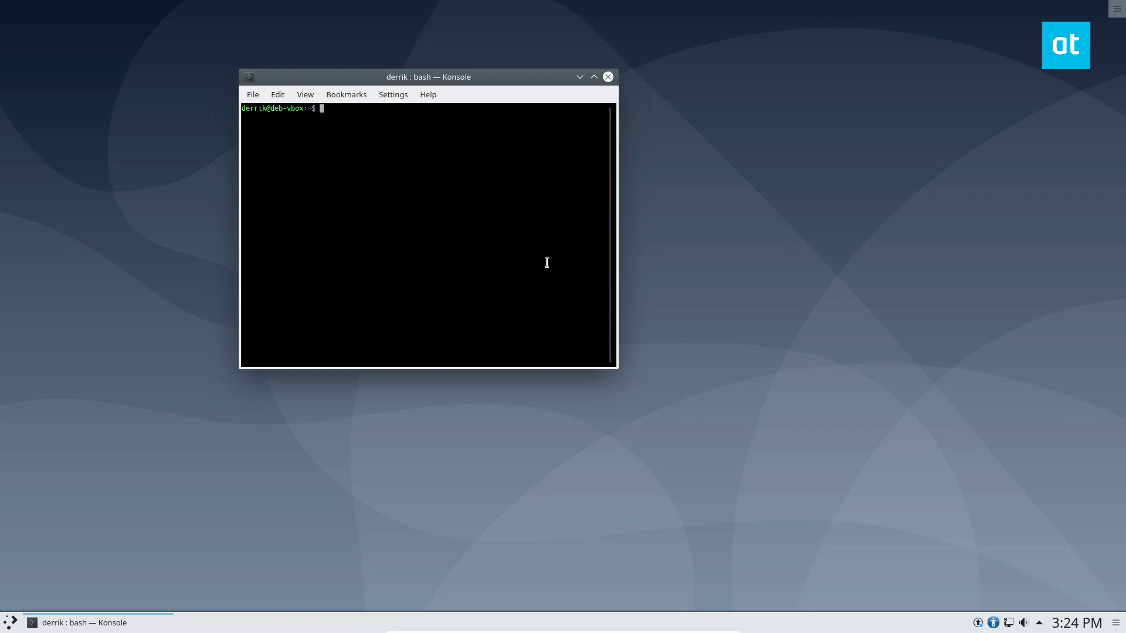
Enlarge the terminal text and create an empty panel-restart file with touch
key(ctrl+plus)
key(ctrl+plus)
text(touch )
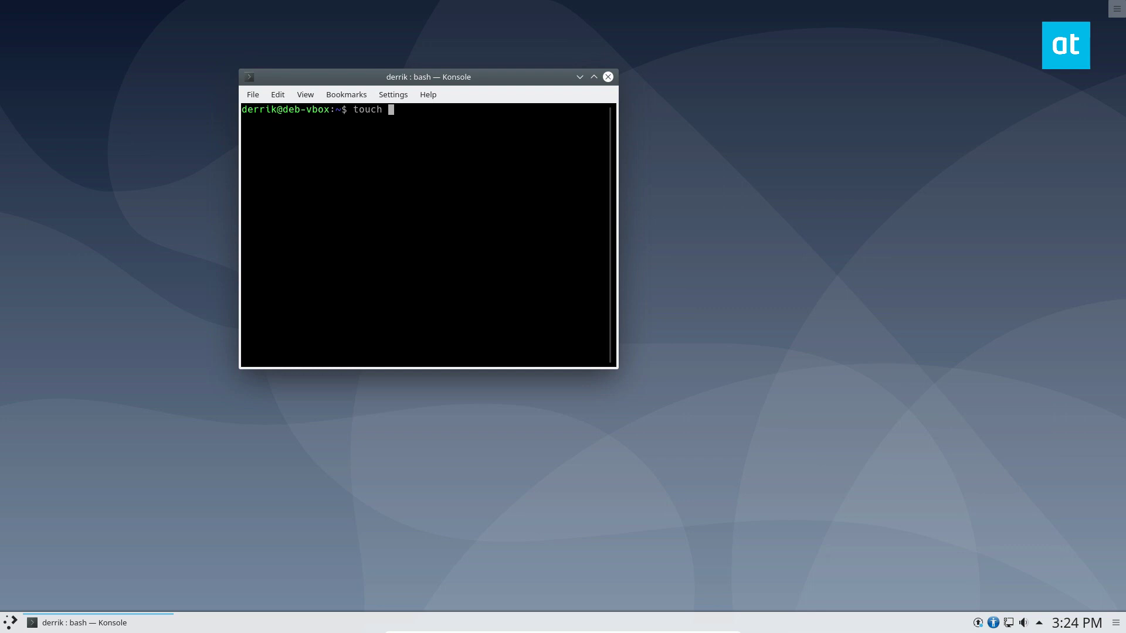
text(panel-restart)
key(Return)
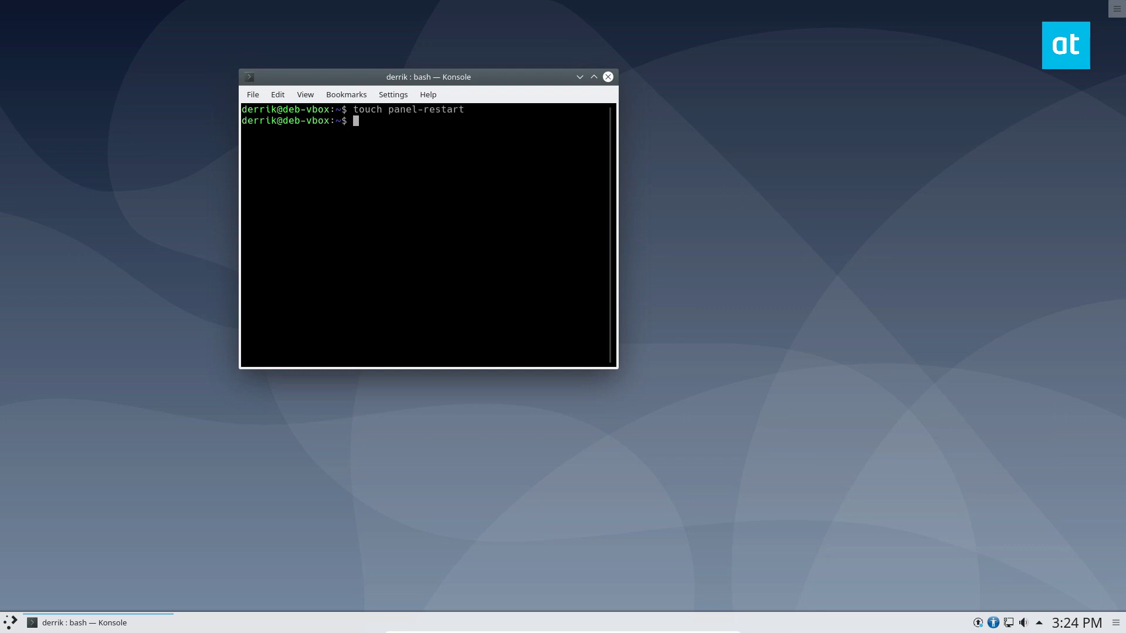
Append the line #!/bin/bash to panel-restart with echo
text(echo '#!bi)
key(BackSpace)
key(BackSpace)
text(/bin/bash' >> panel-restart)
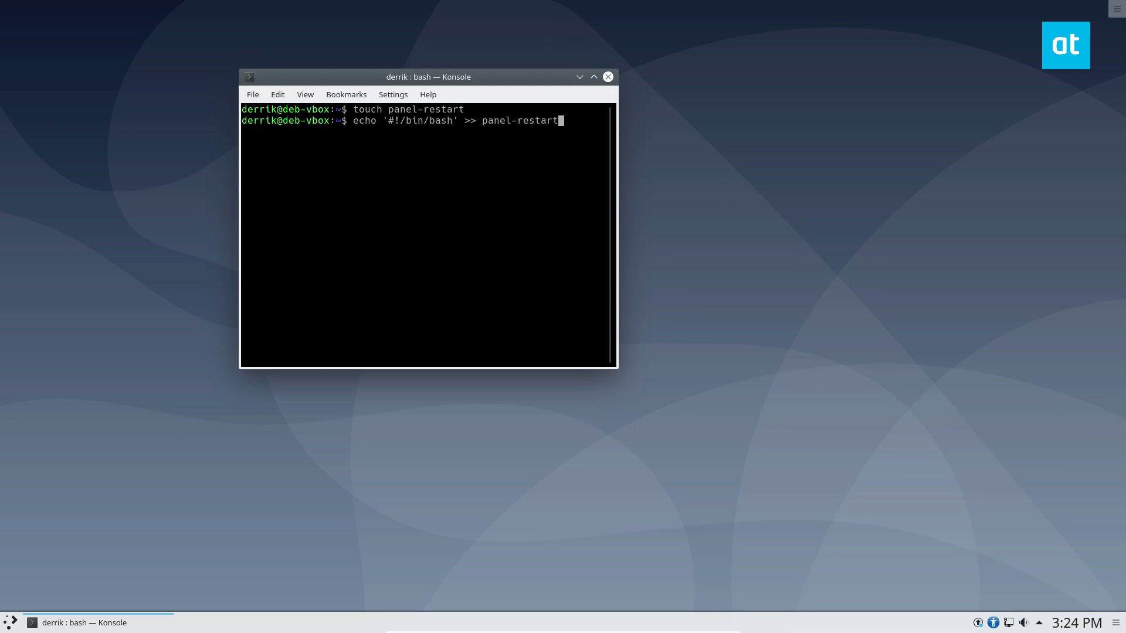
key(Return)
Print panel-restart with cat to confirm it contains #!/bin/bash
text(cat pa)
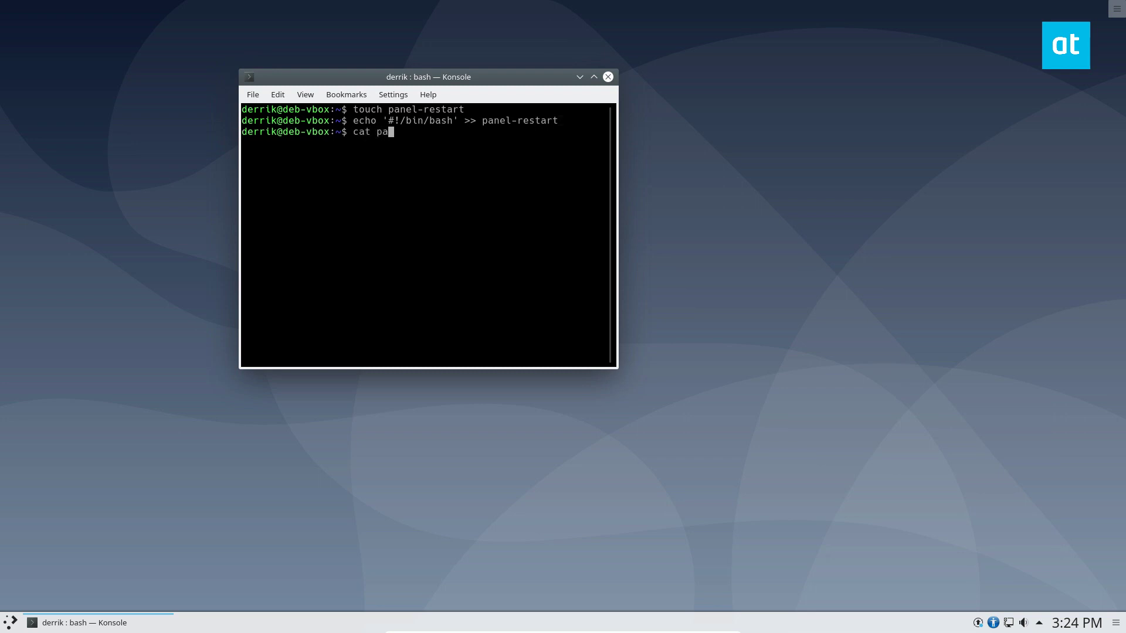
key(Tab)
key(Return)
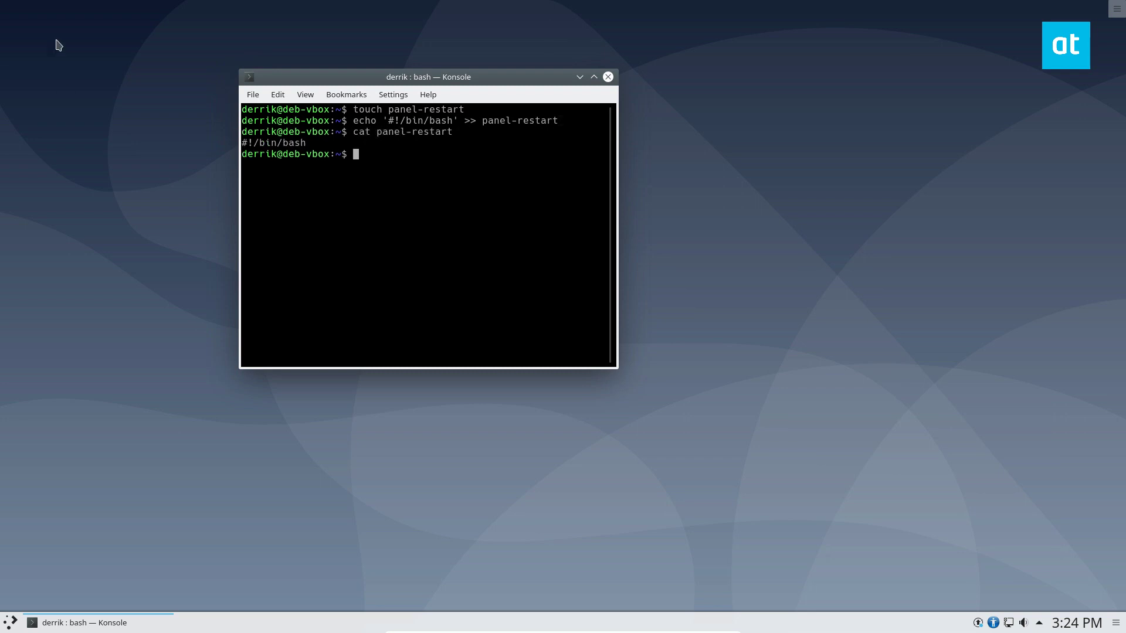
drag(349, 154, 237, 145)
click(345, 132)
Open panel-restart in the nano editor with nano -w
text(nano -w panel-rest)
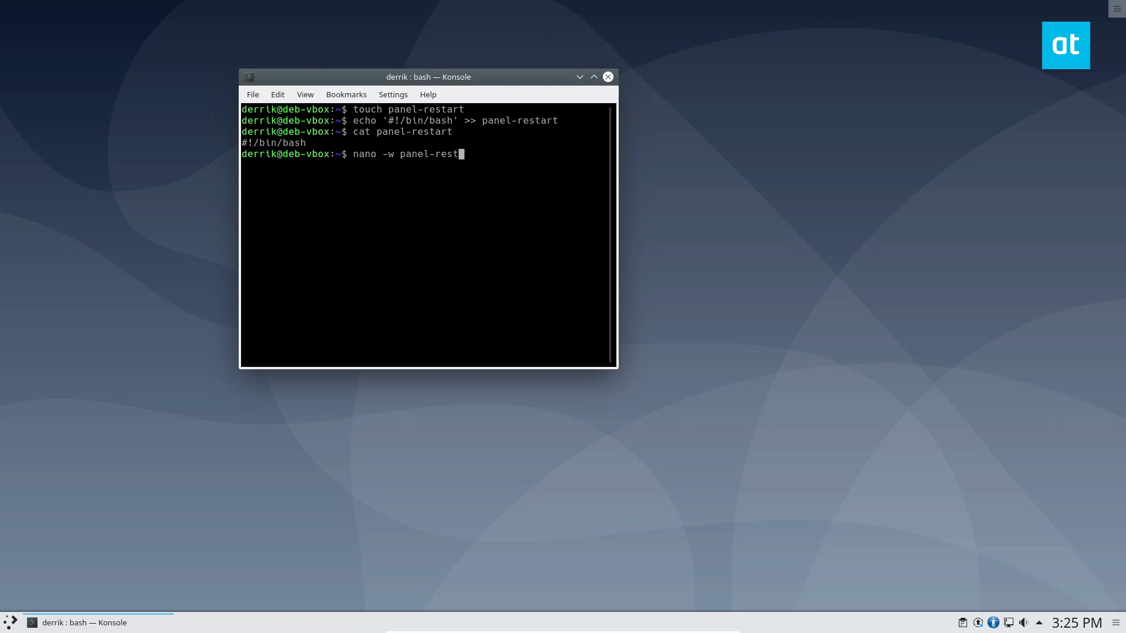
key(Tab)
key(Return)
Add 'killall plasmashell' and 'plasmashell &' lines below #!/bin/bash, fixing the 'kilall' typo
key(Down)
key(Return)
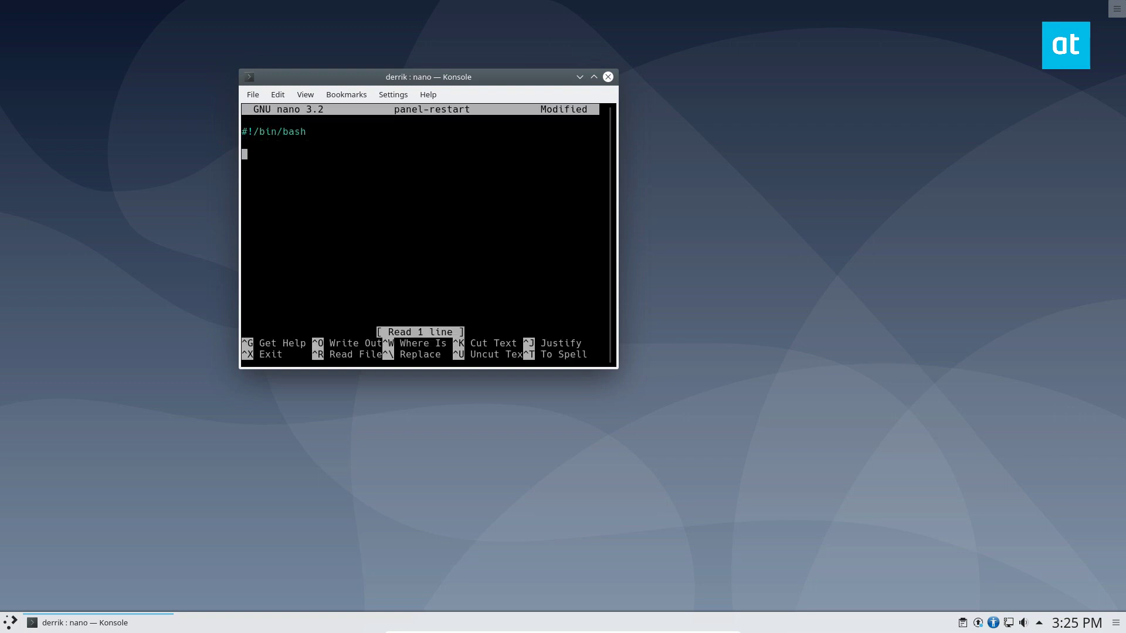
text(kilall plasmashell)
key(Return)
key(Up)
key(Right)
key(Right)
text(l)
key(Down)
key(Return)
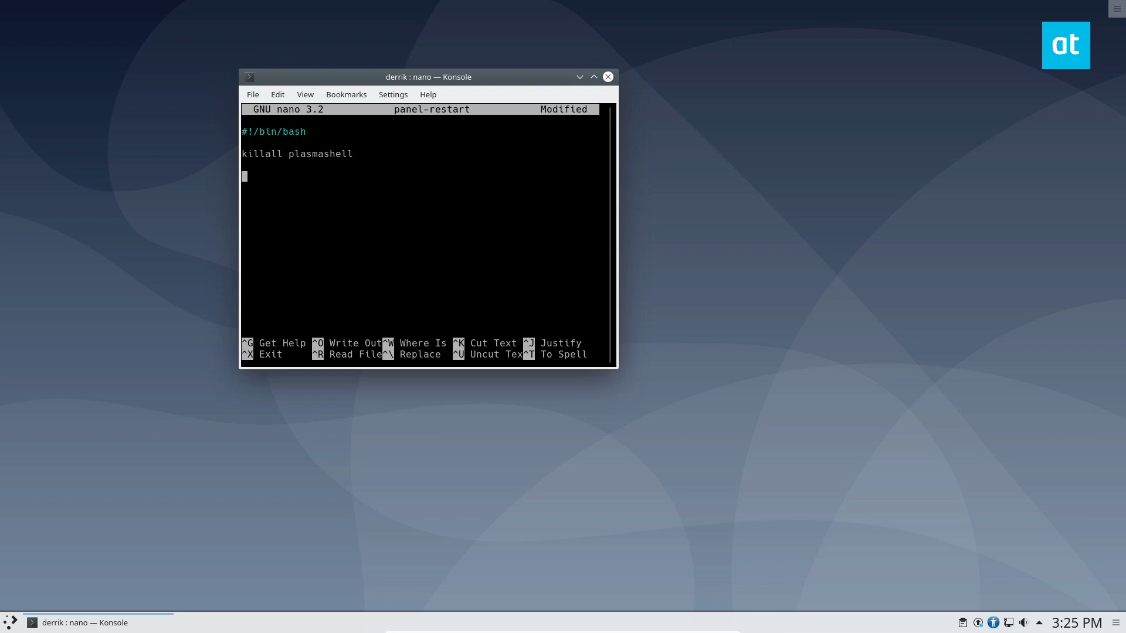
text(plasmashell &)
mouse_move(320, 176)
mouse_down()
mouse_move(304, 176)
mouse_move(315, 172)
mouse_up()
Save panel-restart under its existing name and exit nano to the shell
key(ctrl+o)
key(Return)
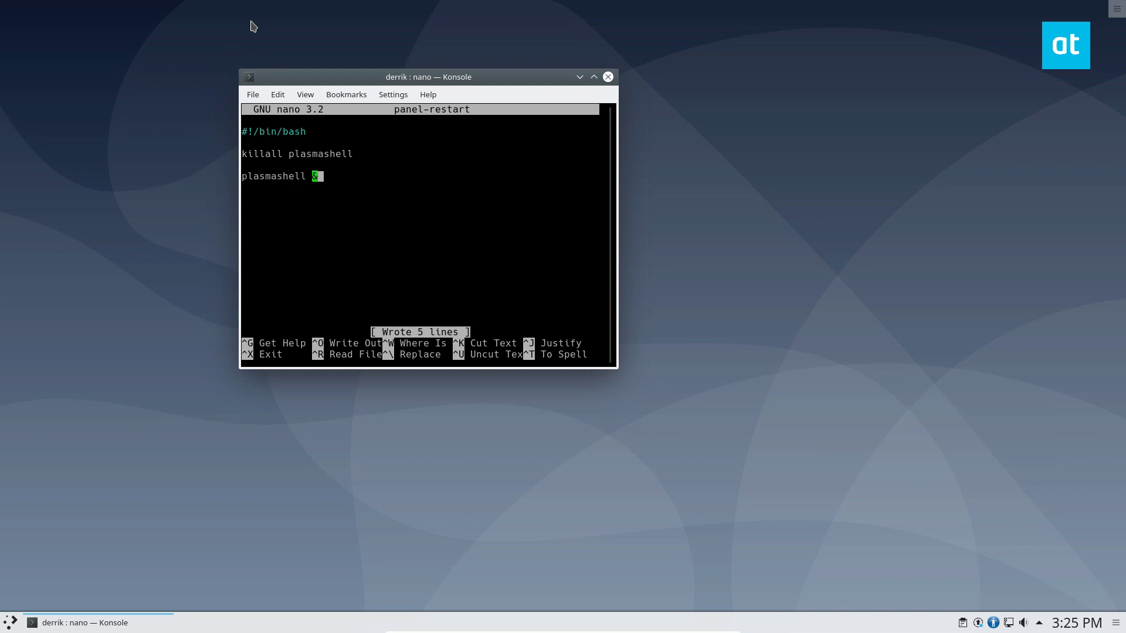
key(ctrl+x)
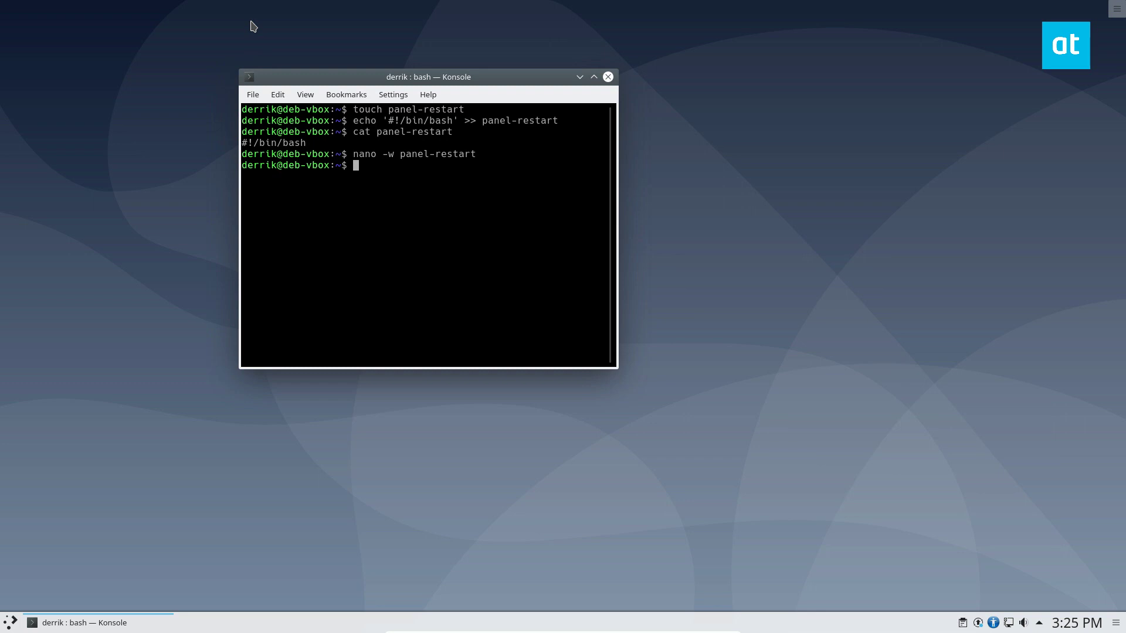
Make panel-restart executable with sudo chmod +x, supplying the administrator password
text(sudo shmod +x pan)
key(Tab)
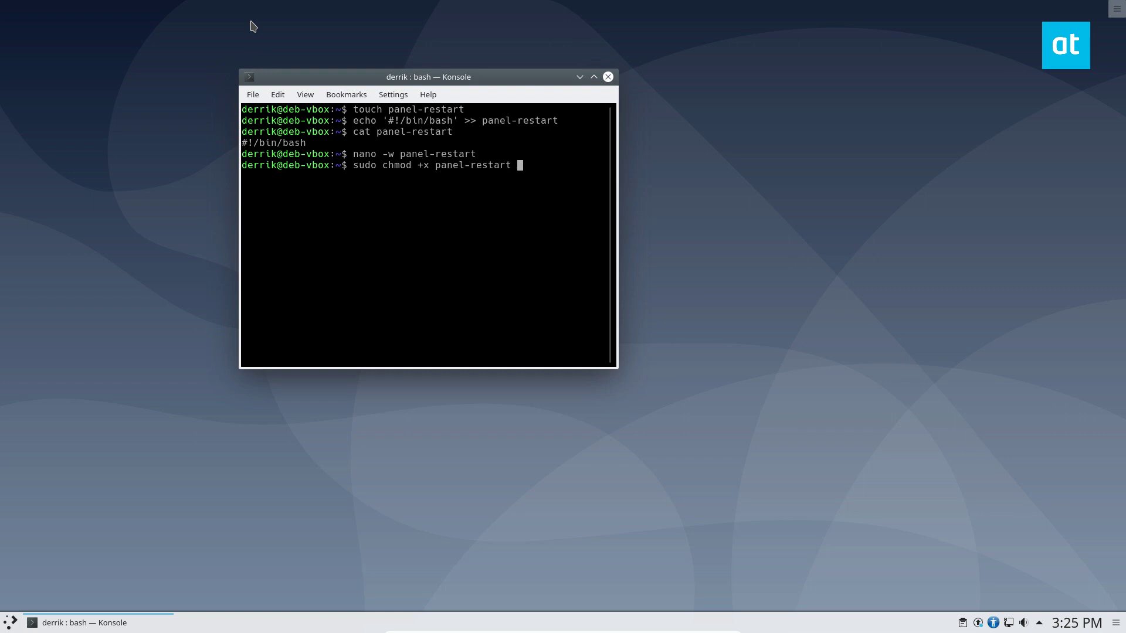
key(Return)
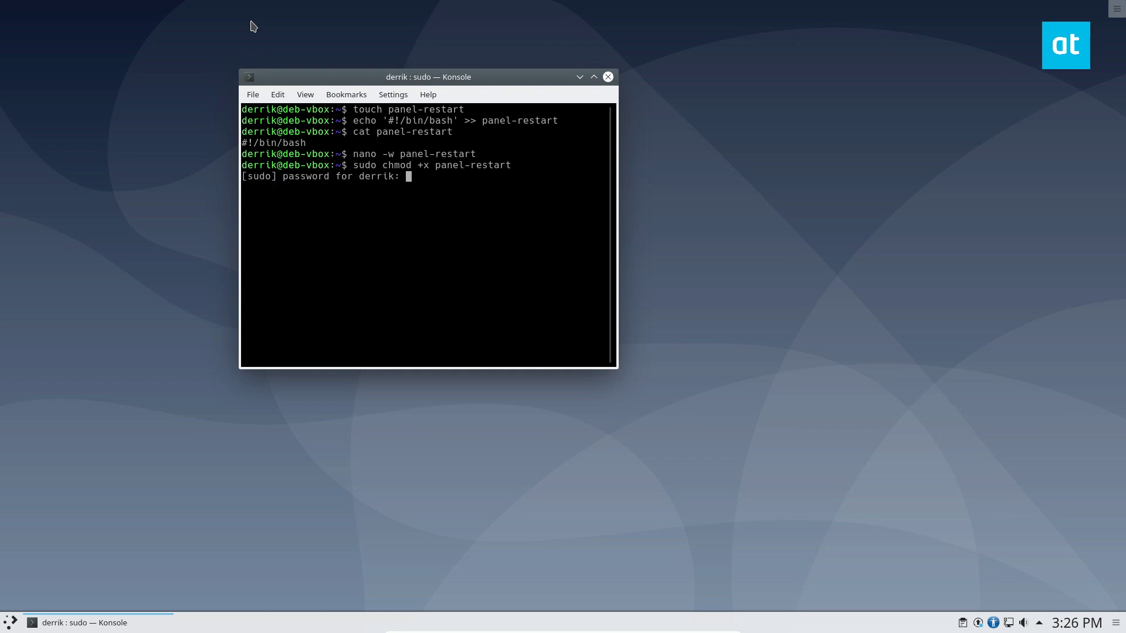
key(Return)
Test-run ./panel-restart to restart Plasma, then stop its log output with Ctrl+C
text(./)
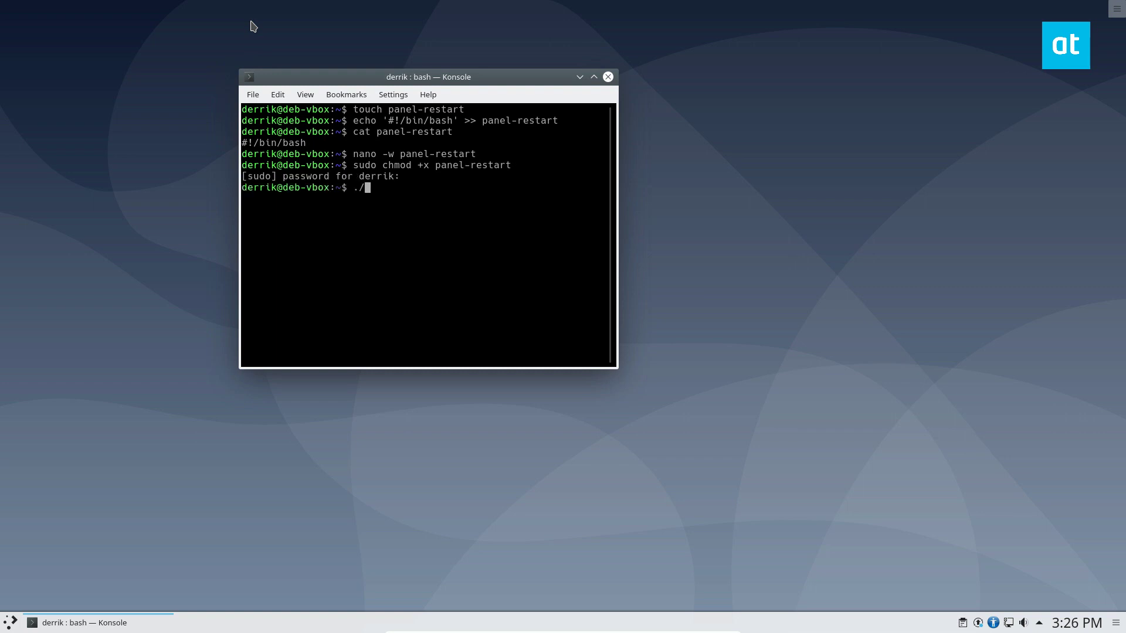
text(pa)
key(Tab)
key(Return)
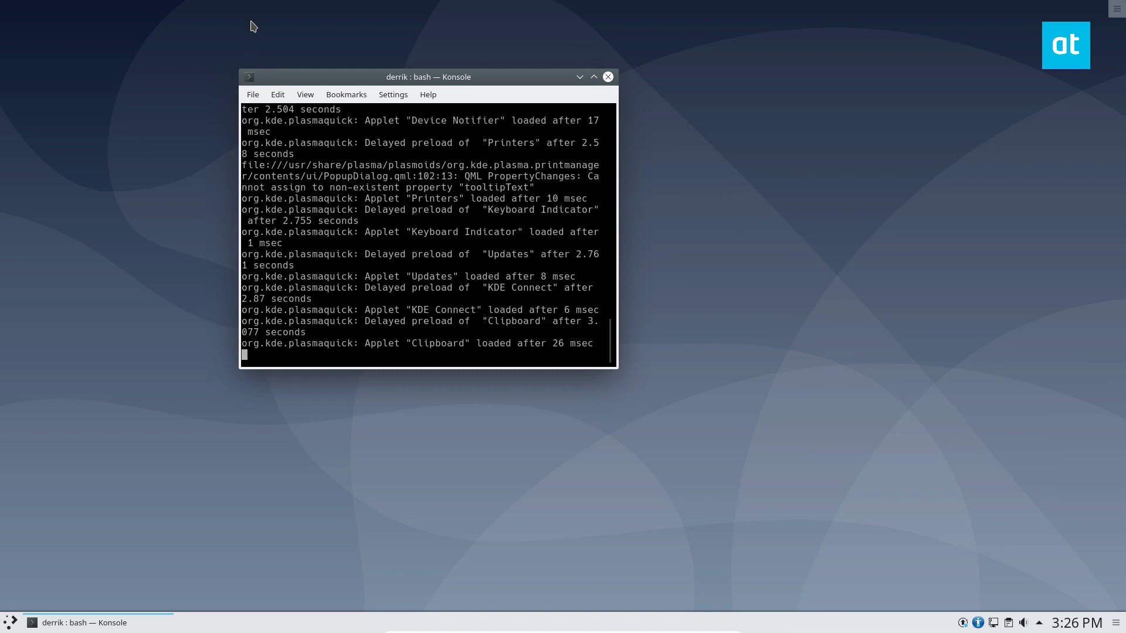
key(ctrl+c)
key(ctrl+c)
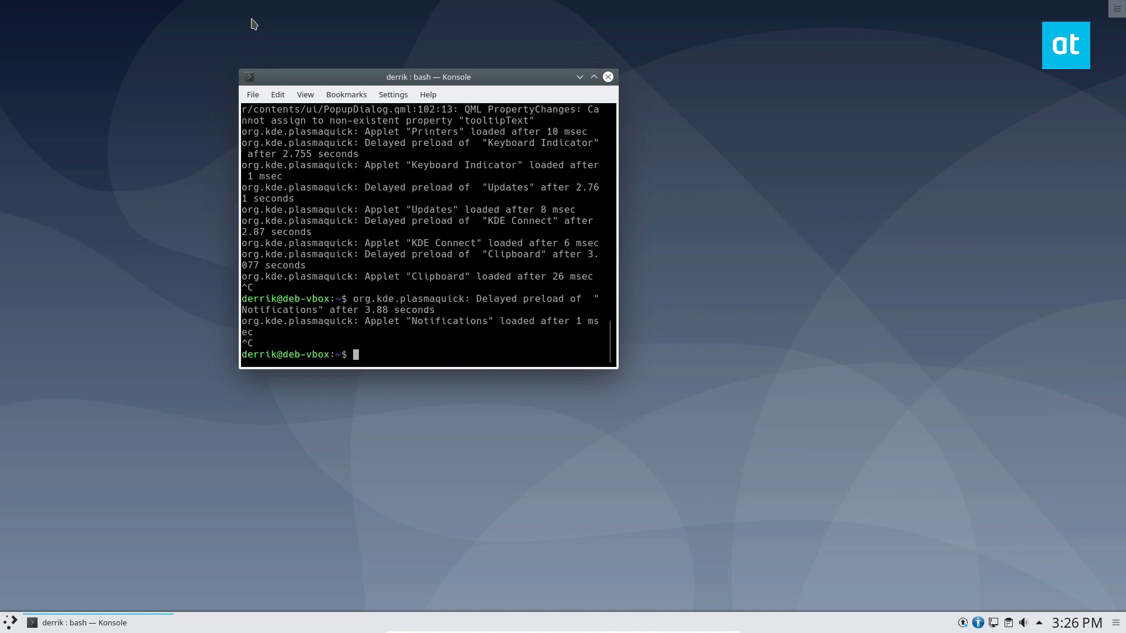
Clear the terminal screen with the clear command
click(254, 96)
click(162, 364)
text(clear)
key(Return)
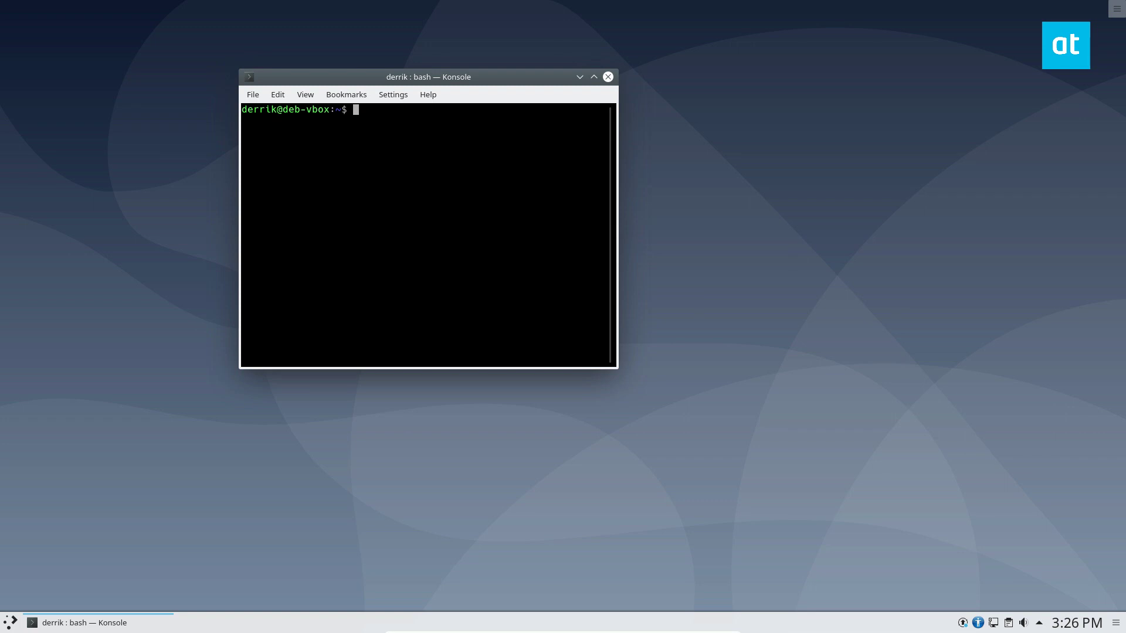
Move panel-restart into /usr/bin with sudo mv
text(sudo mv pa)
key(Tab)
text(/usr/bin/)
key(Return)
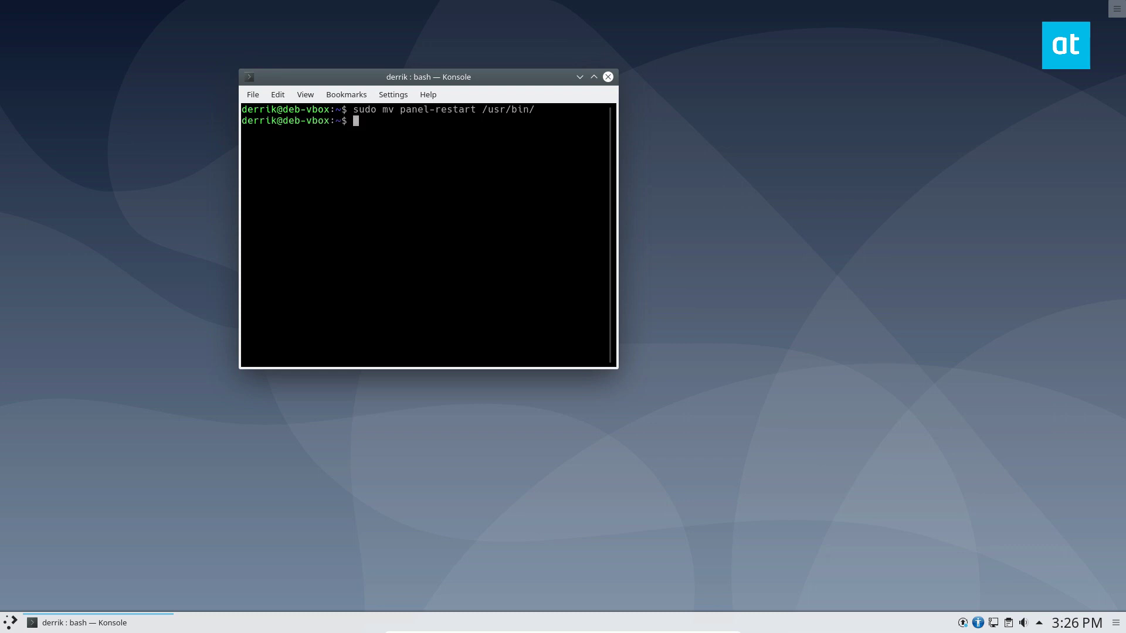
Run 'panel-restart' from KRunner (Alt+Space) to restart the Plasma desktop and panel
click(792, 206)
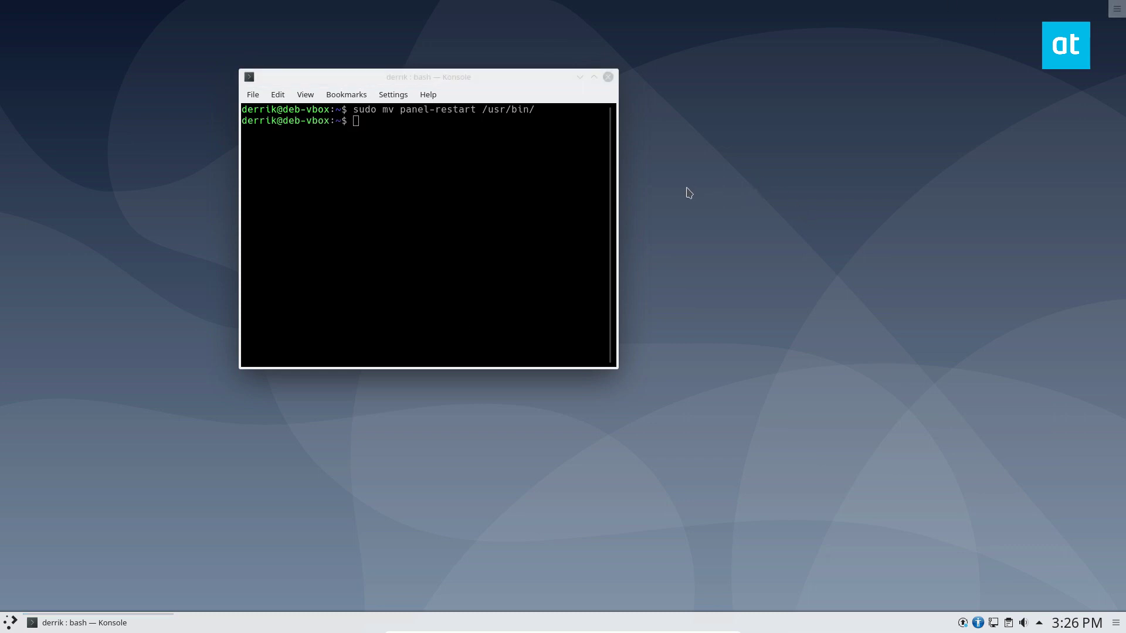
key(alt+space)
text(p)
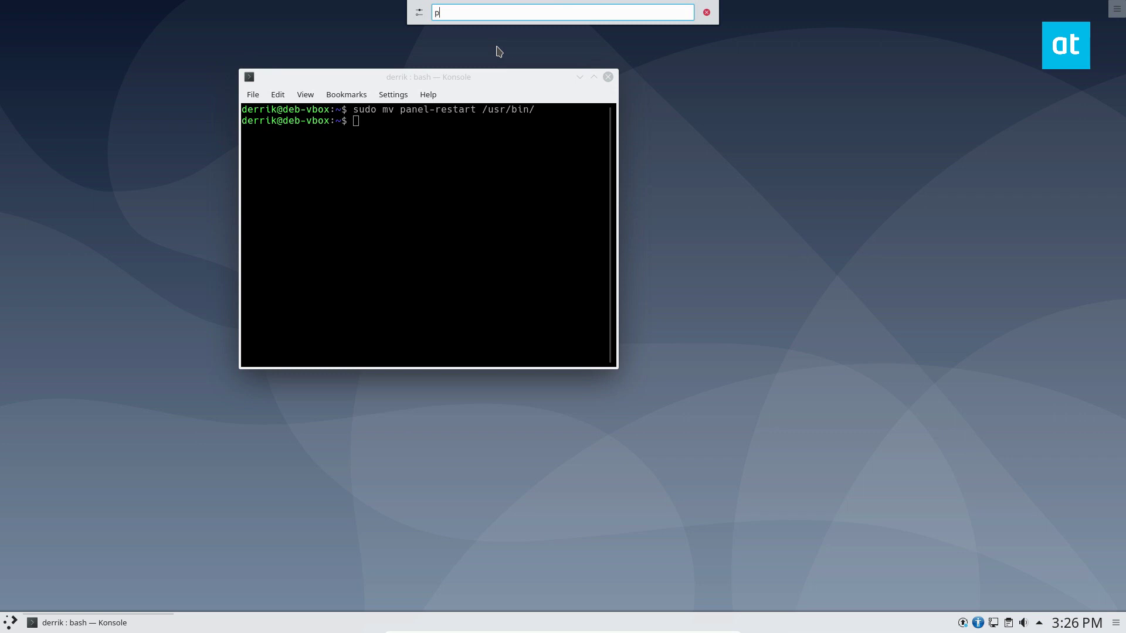
text(anel-restart)
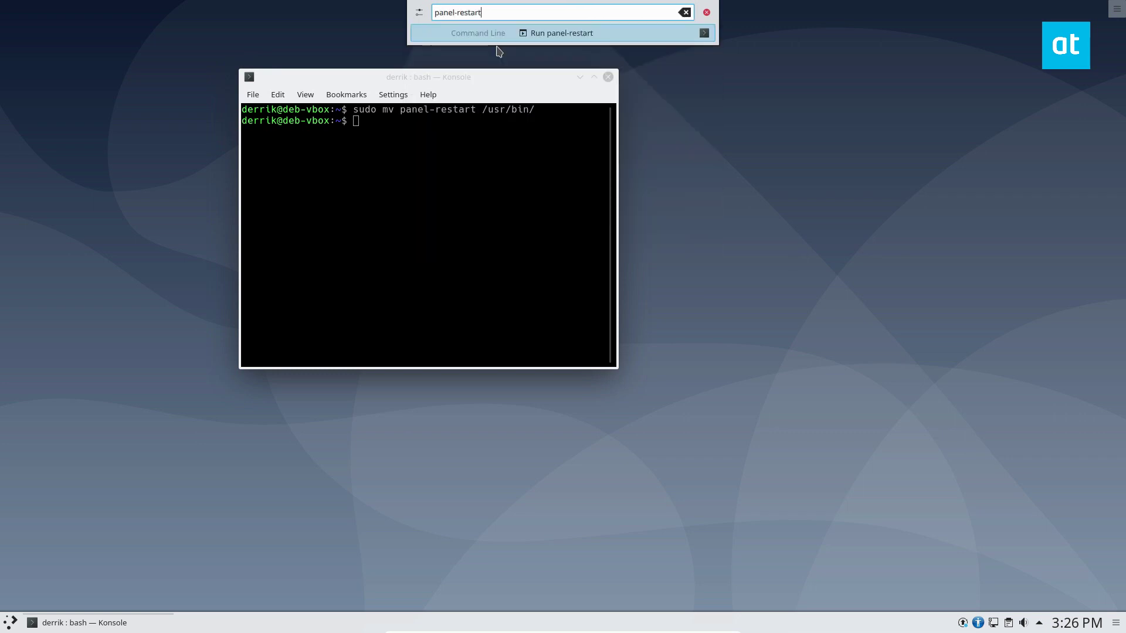
click(588, 31)
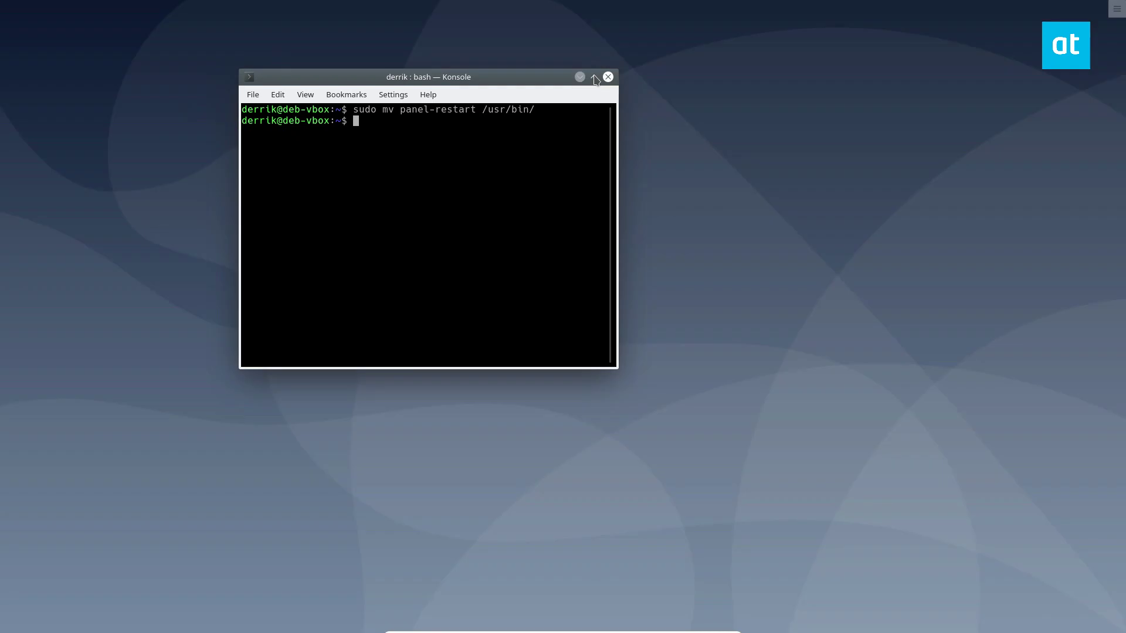
click(594, 77)
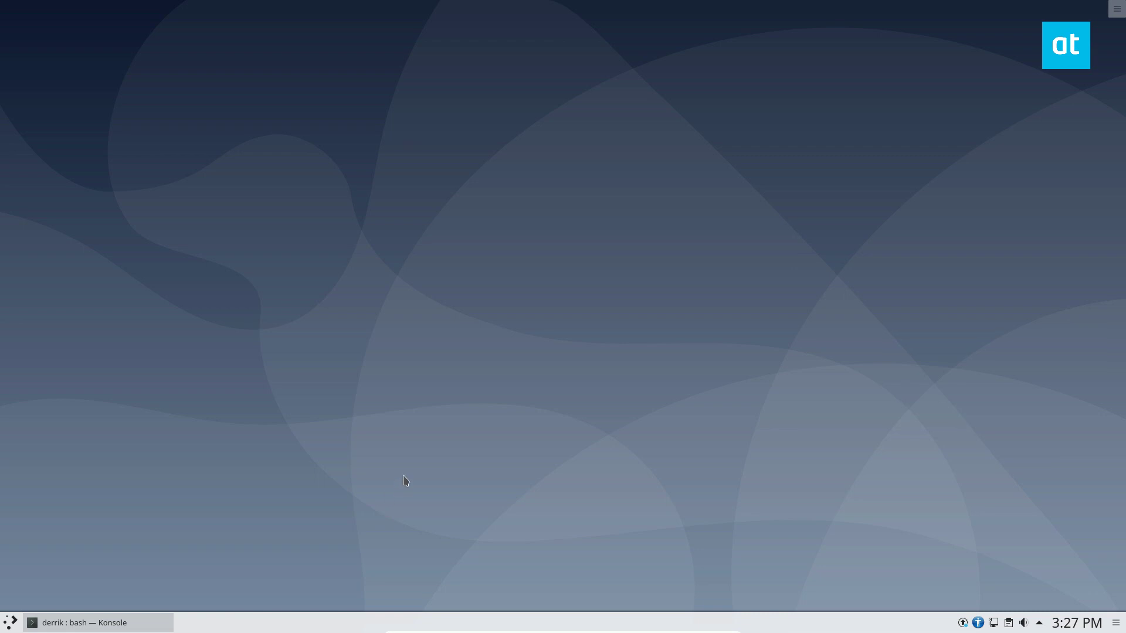
key(alt+space)
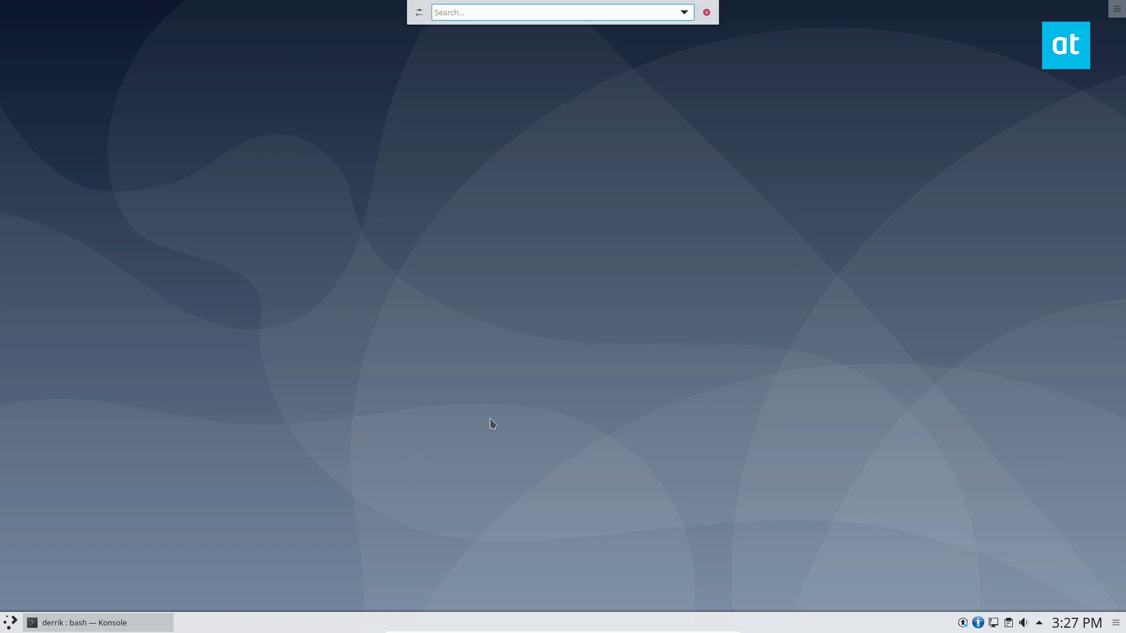